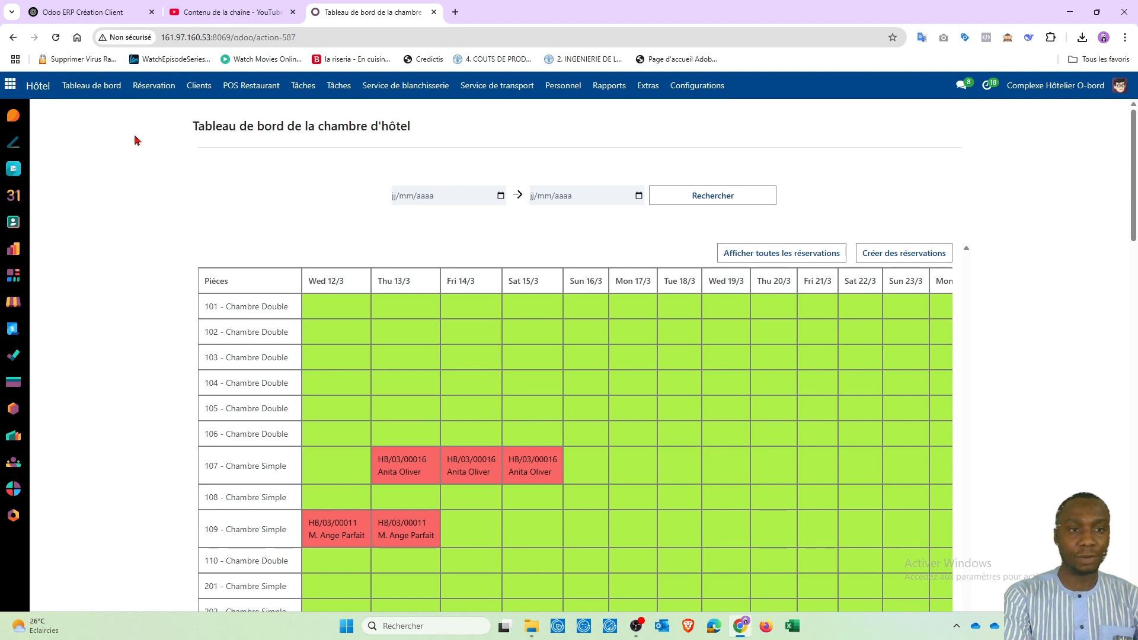
- Filter the room reservations to the Confirmé status and open the one dated 02/03/2025 20:06:34
click(155, 89)
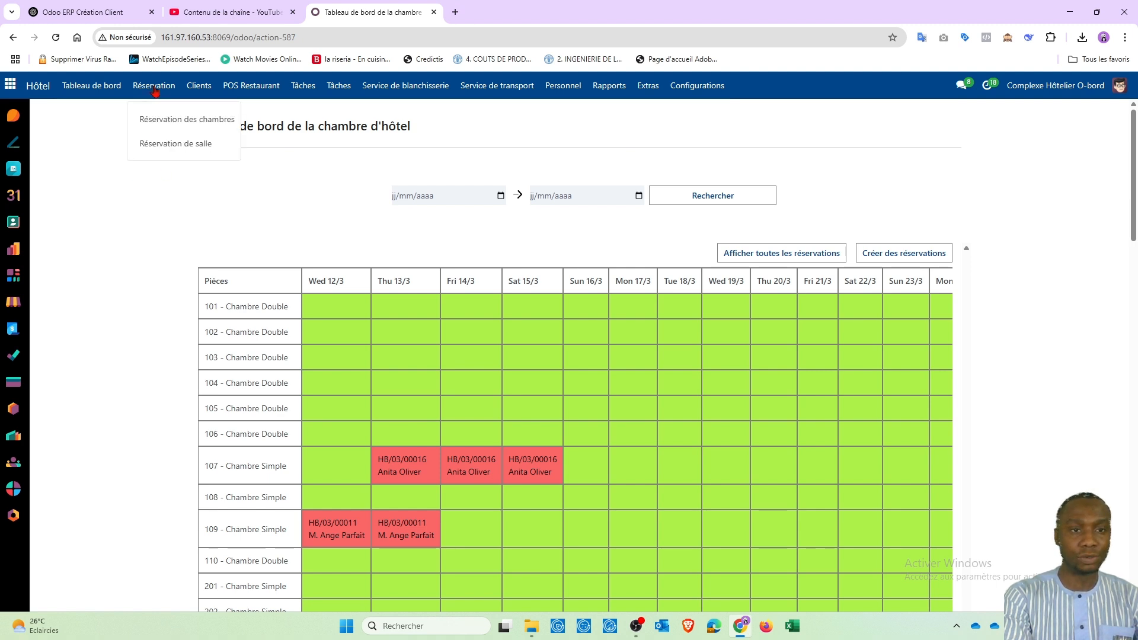
click(172, 120)
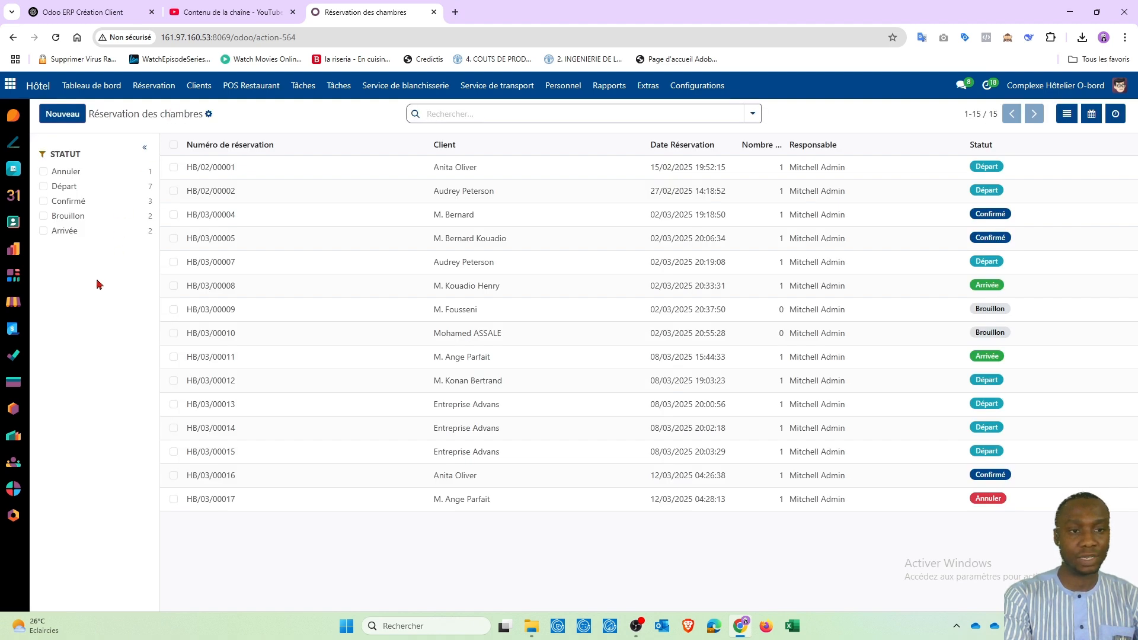
click(43, 201)
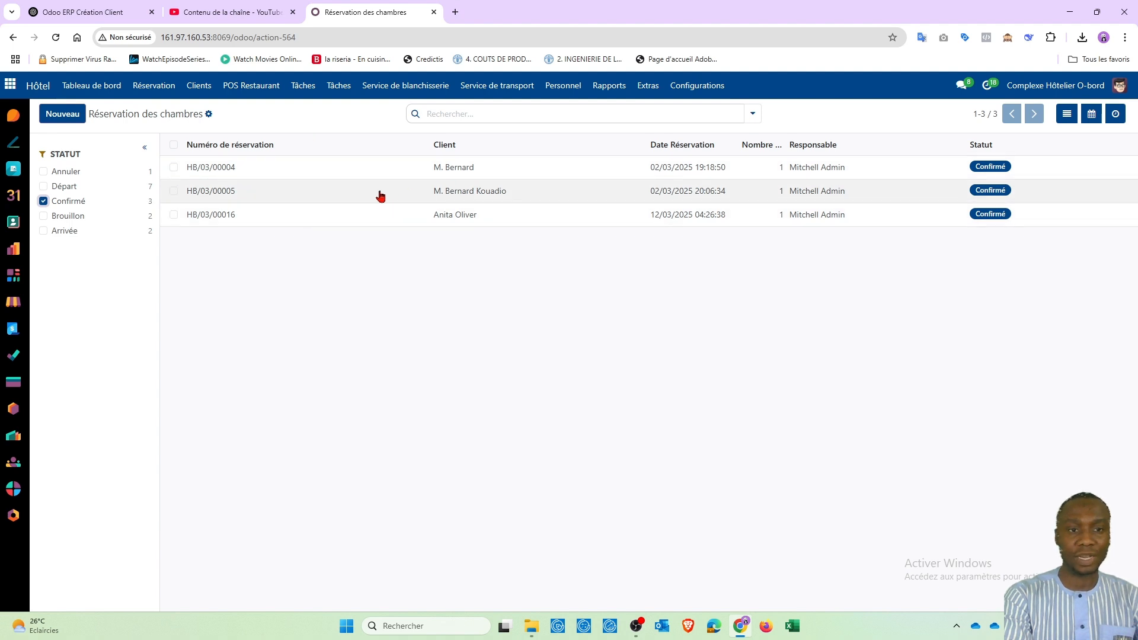
click(453, 195)
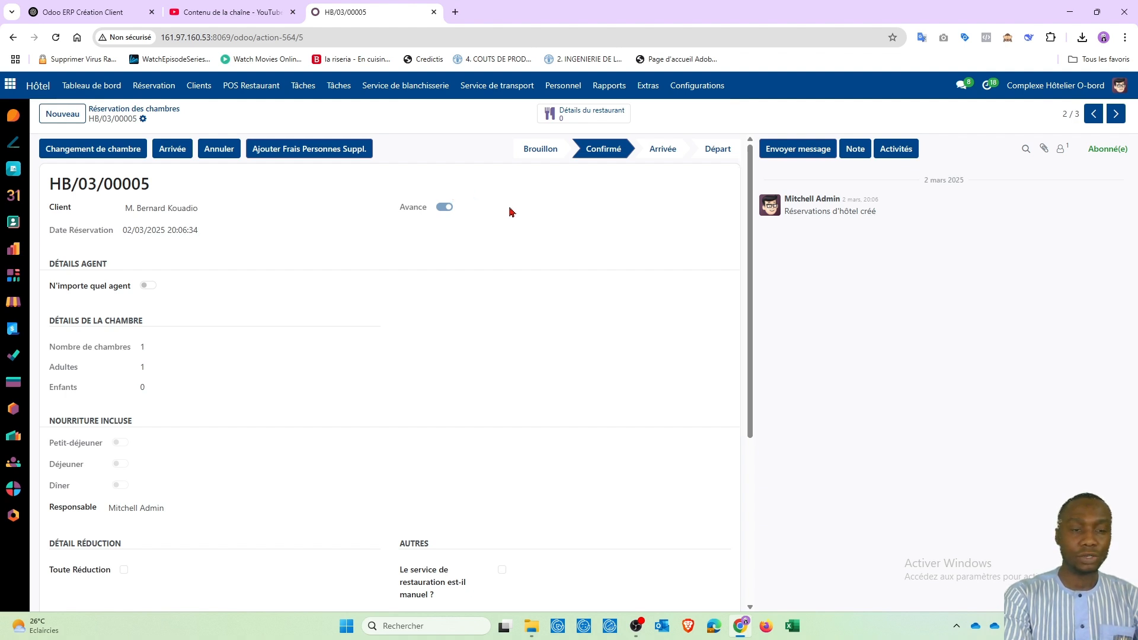
- Review the reservation's room charges and its advance payment details
scroll(511, 212, down, 5)
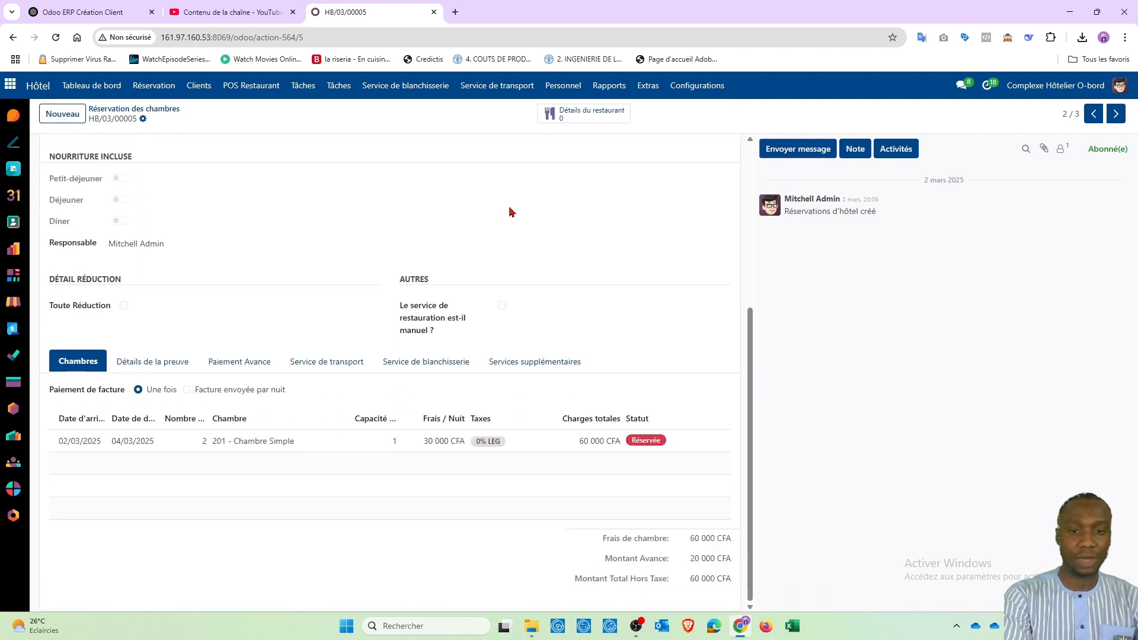
scroll(511, 212, up, 5)
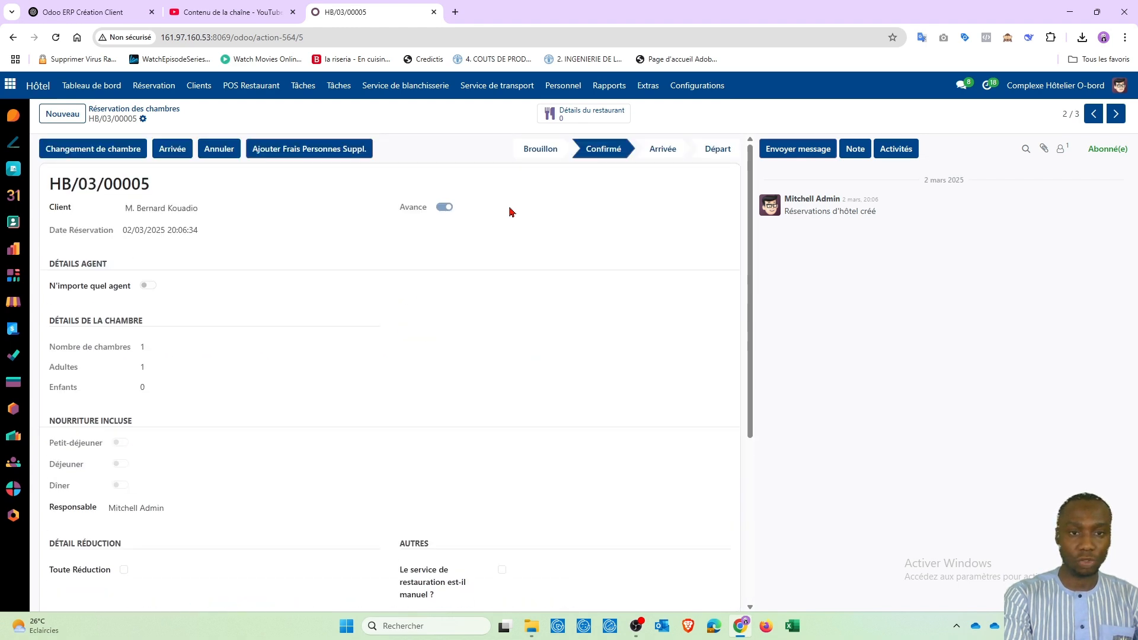
scroll(464, 368, down, 2)
scroll(463, 368, down, 3)
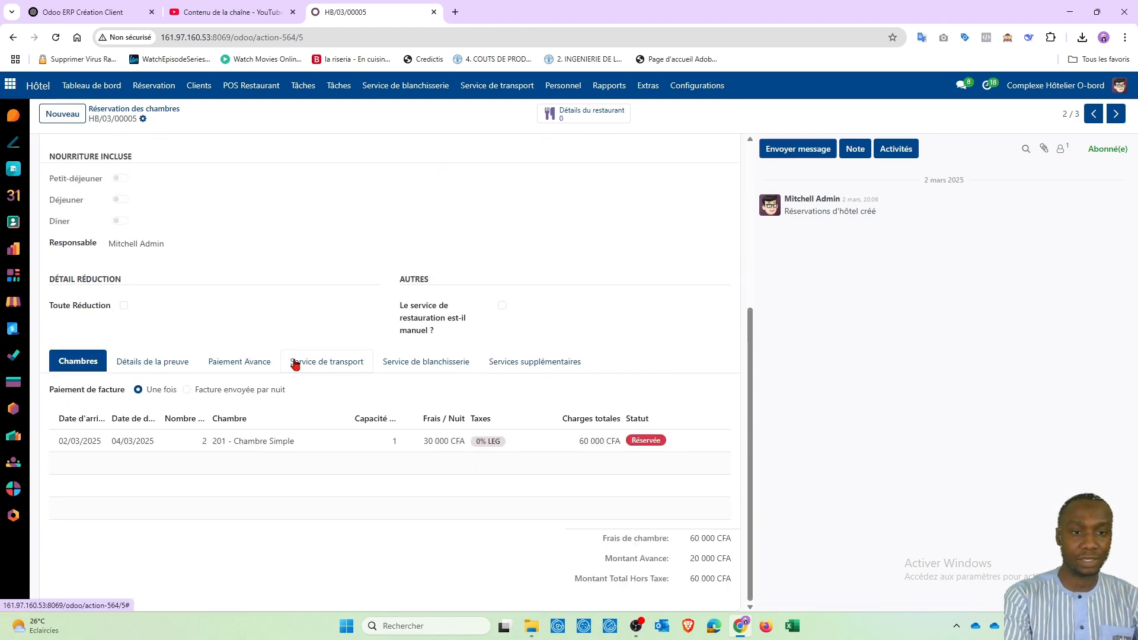
click(231, 362)
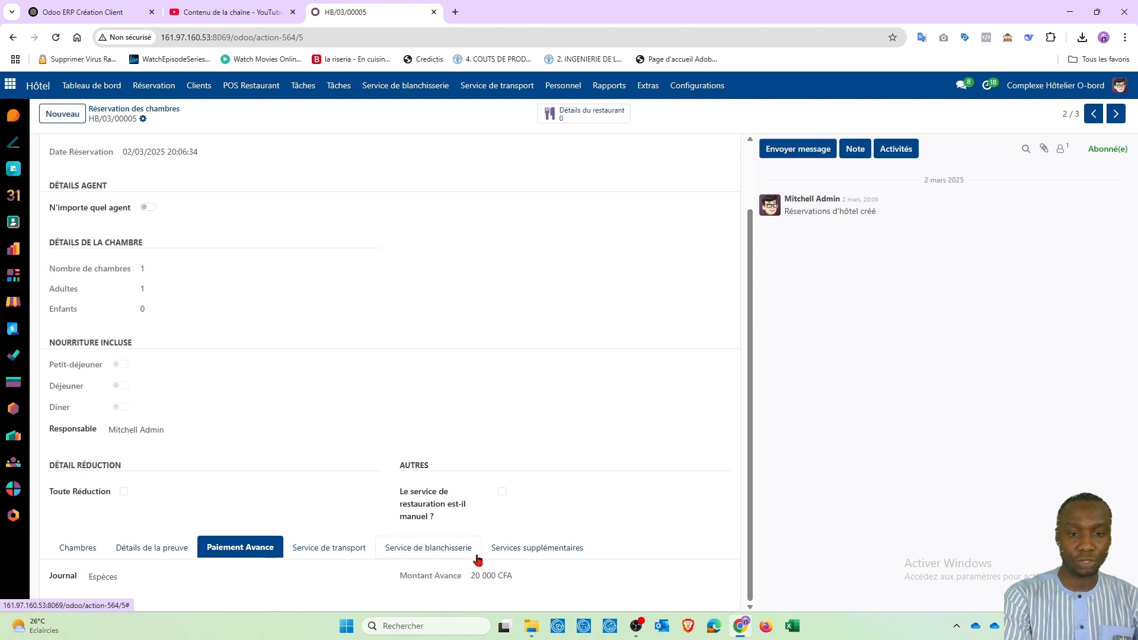
scroll(388, 317, up, 2)
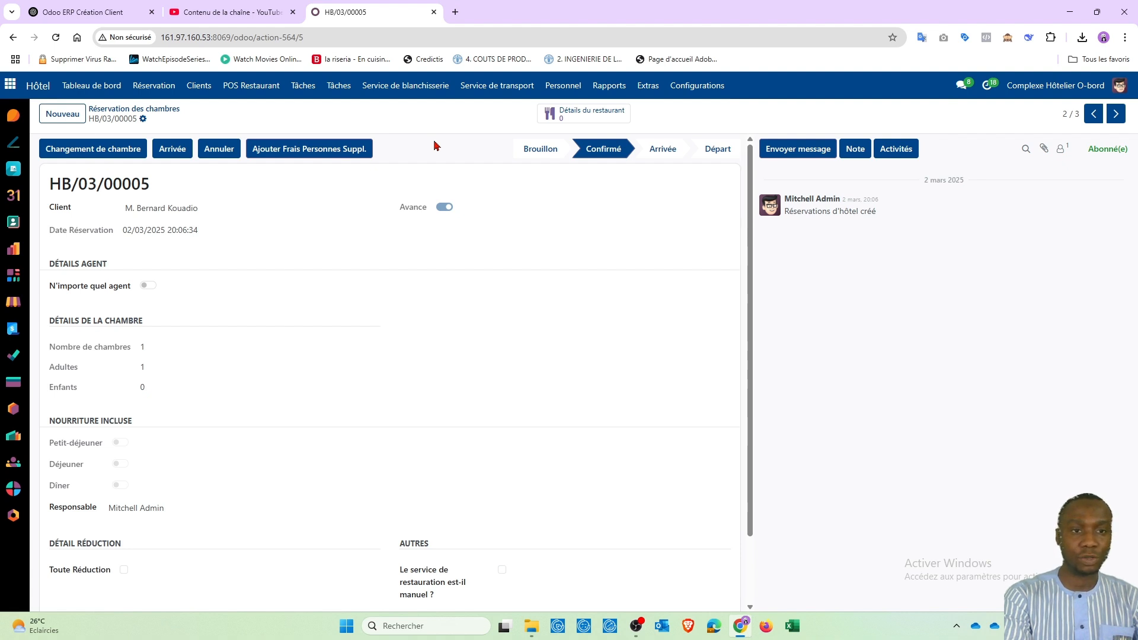
- Start cancelling the reservation and apply cancellation fees of 10000
click(224, 152)
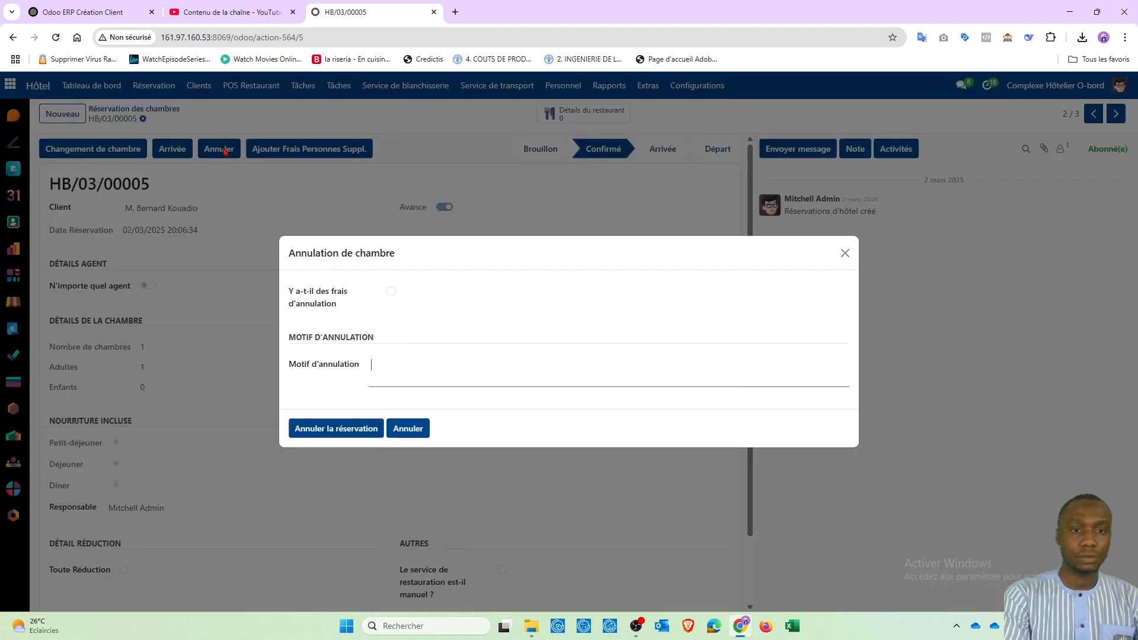
click(391, 292)
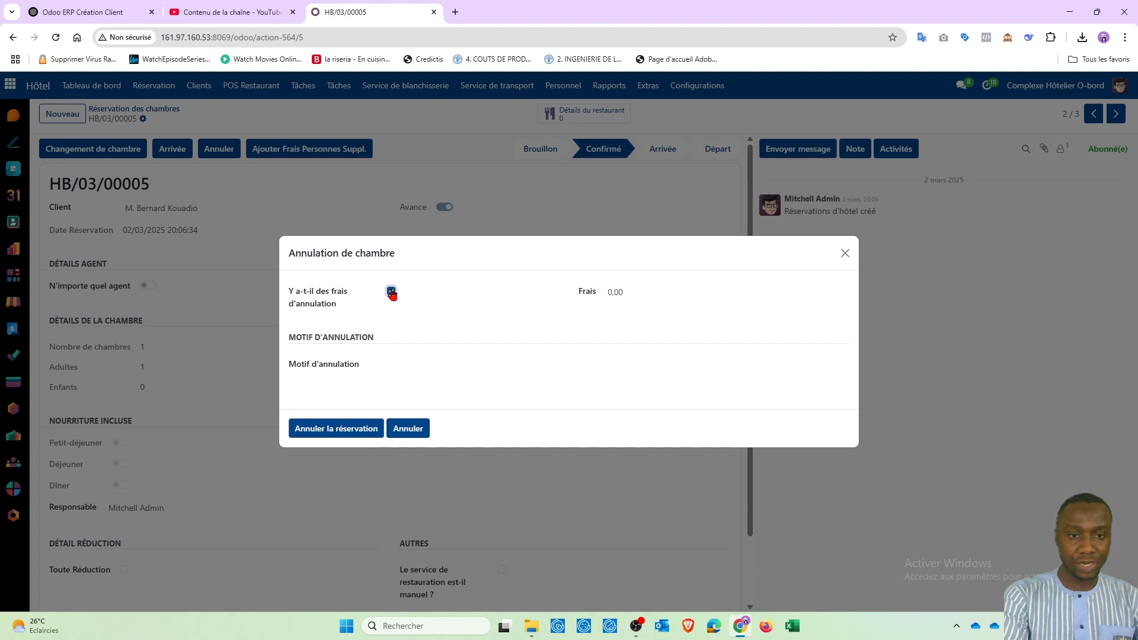
click(630, 290)
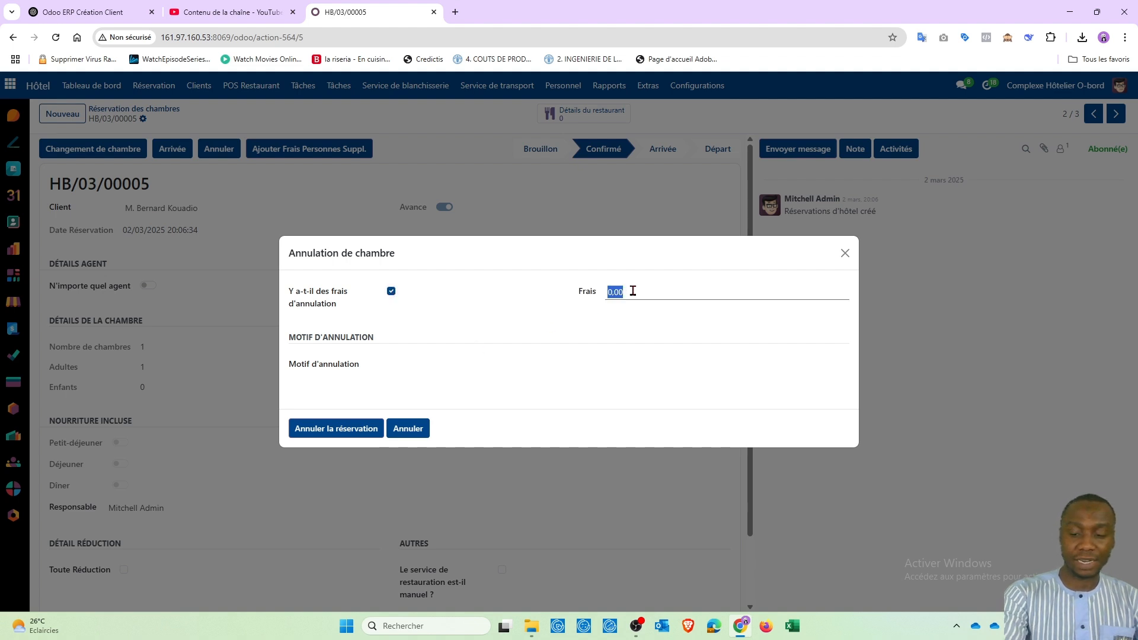
text(10000)
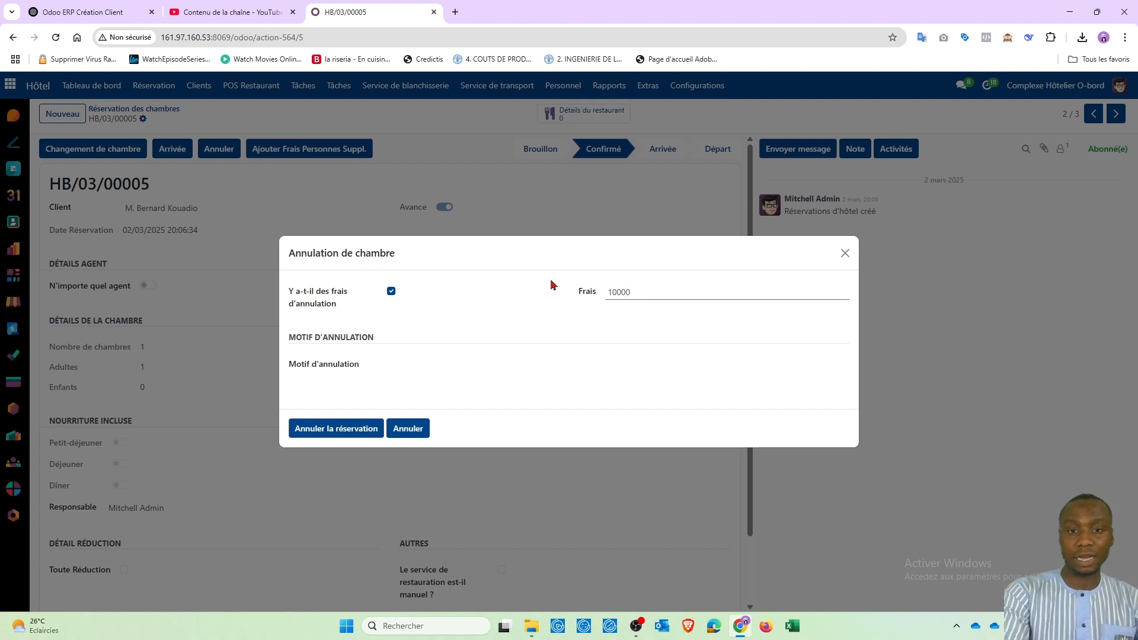
click(532, 285)
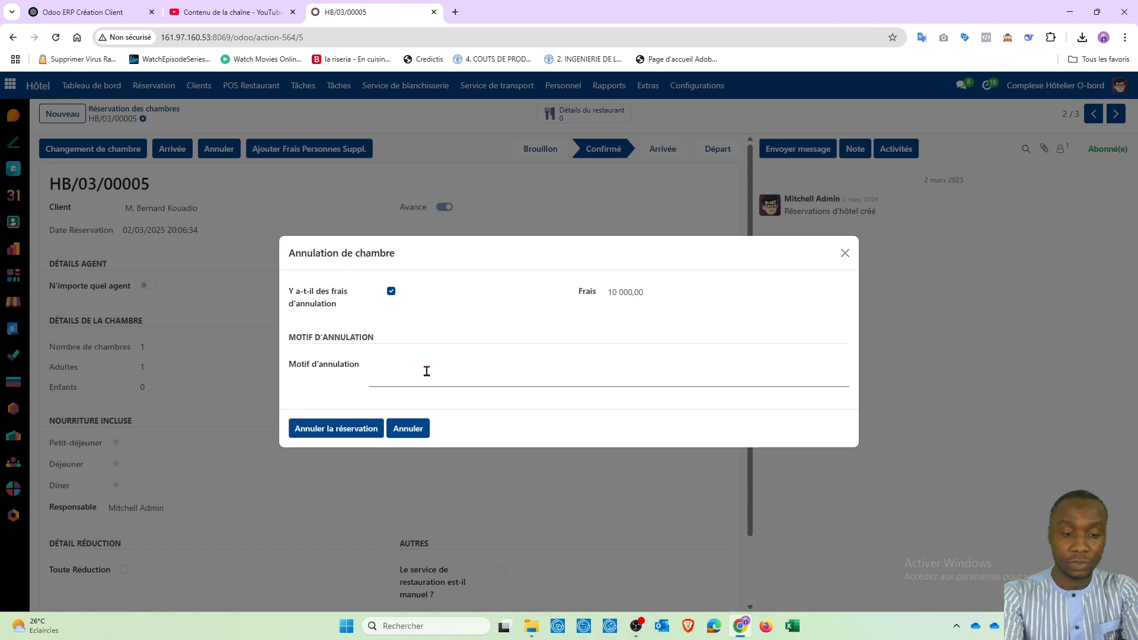
- Enter "Changement de plan" as the cancellation reason and confirm the reservation's cancellation
text(Change)
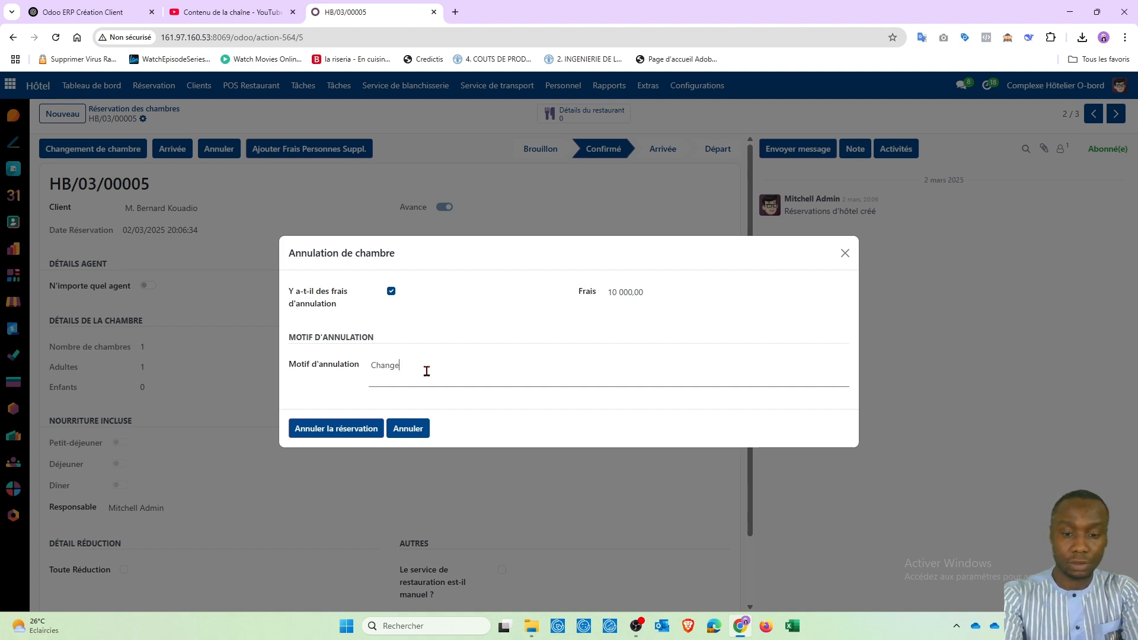
text(ment de)
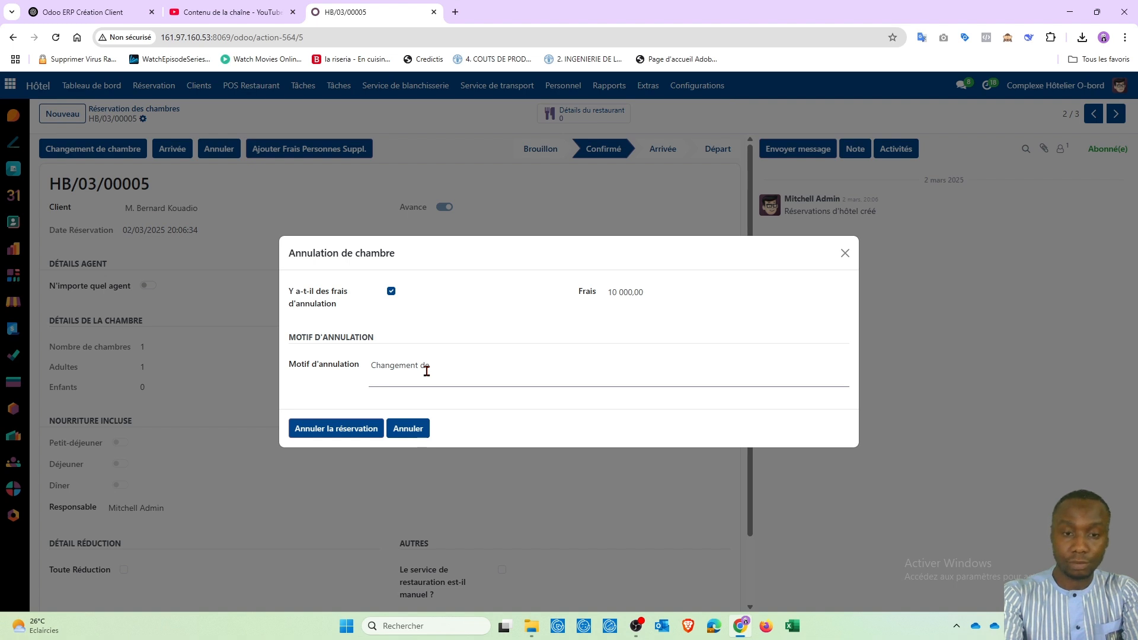
text( plan)
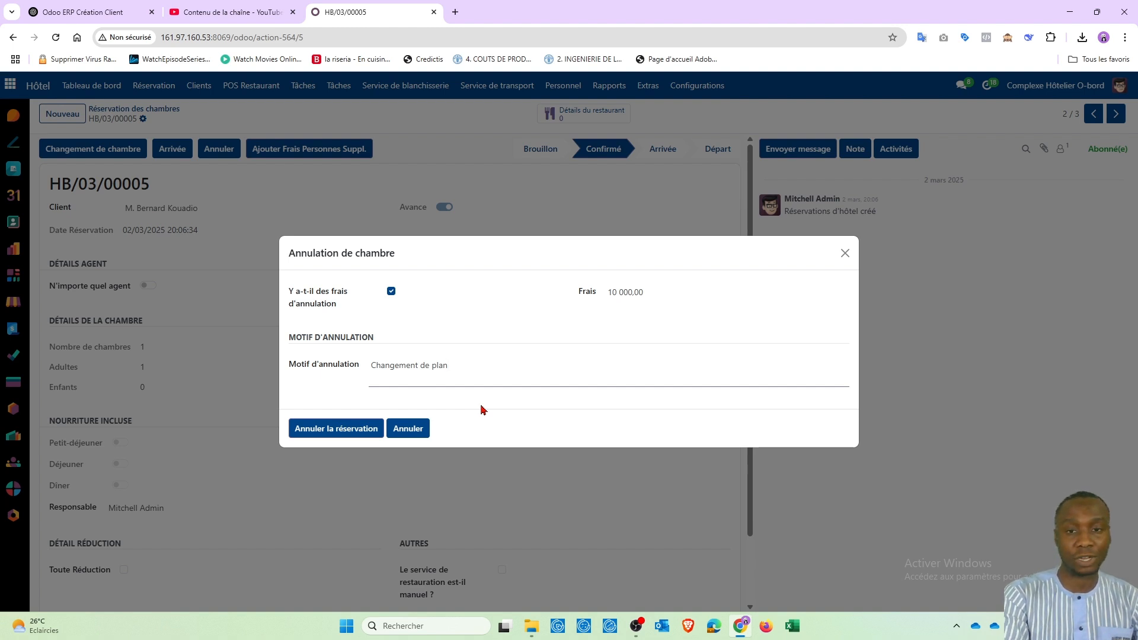
click(315, 431)
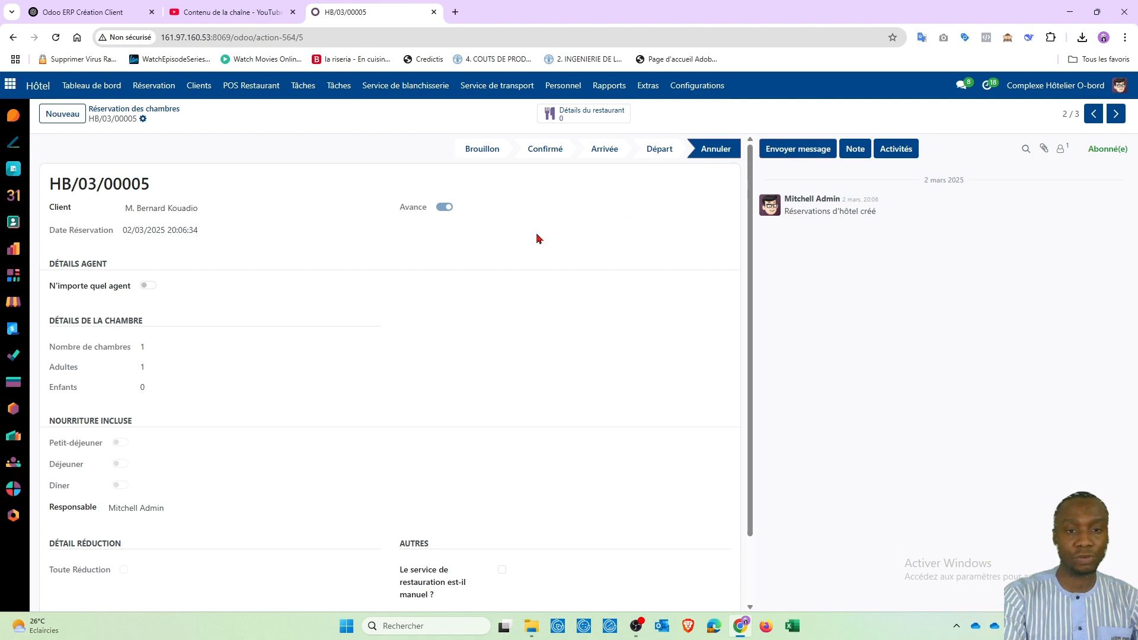
- Open the invoice linked to the cancelled reservation's cancellation fees
scroll(324, 328, down, 1)
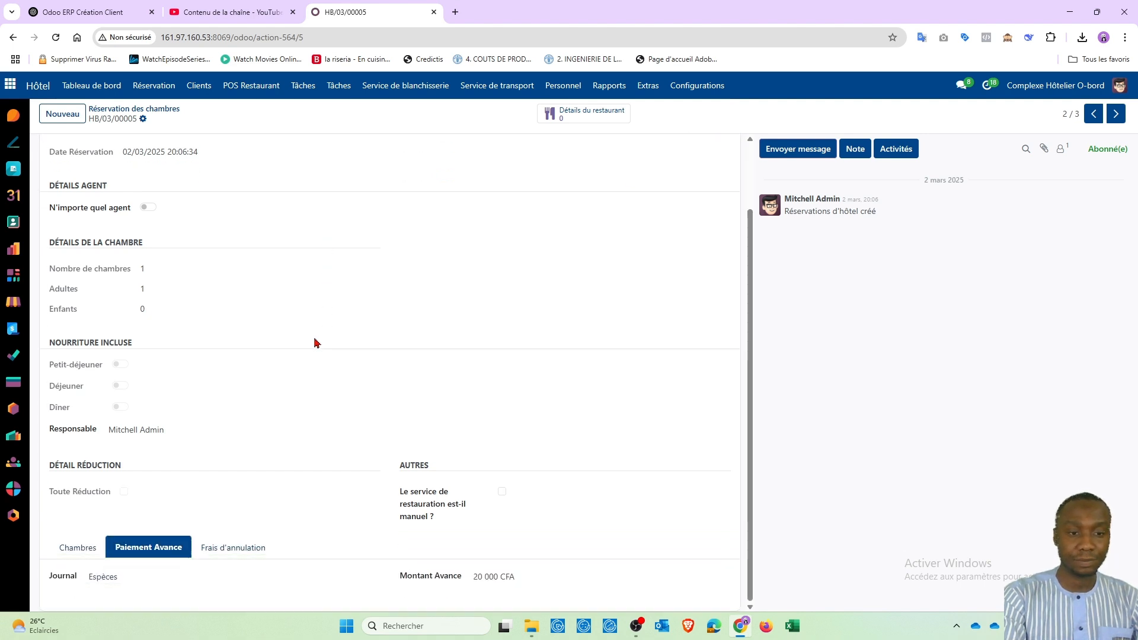
click(226, 548)
scroll(224, 549, down, 1)
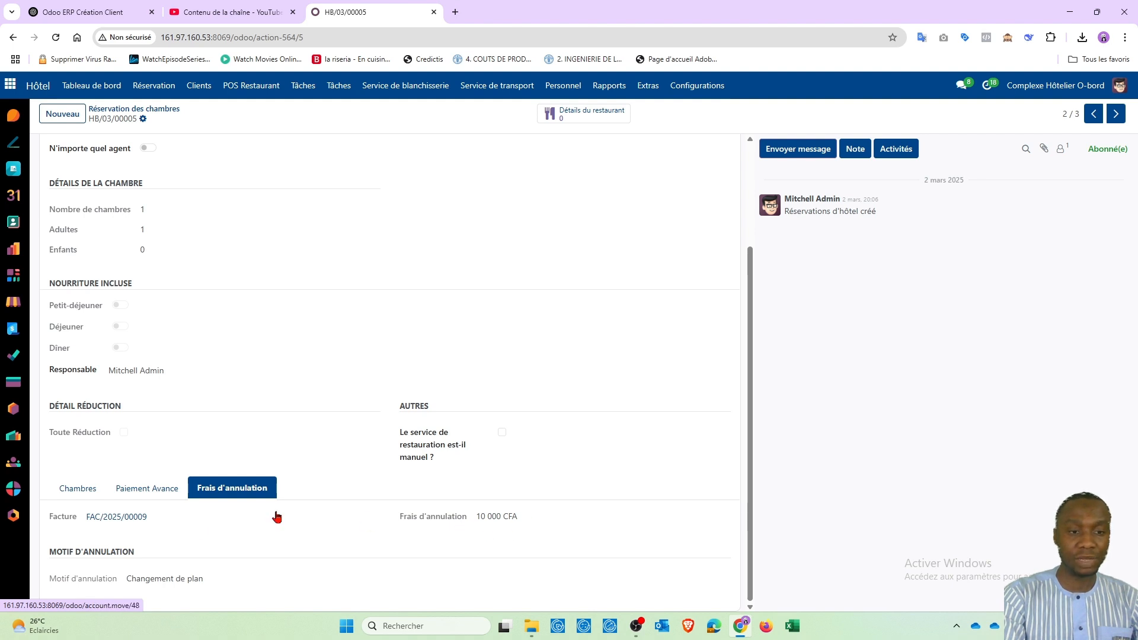
click(113, 519)
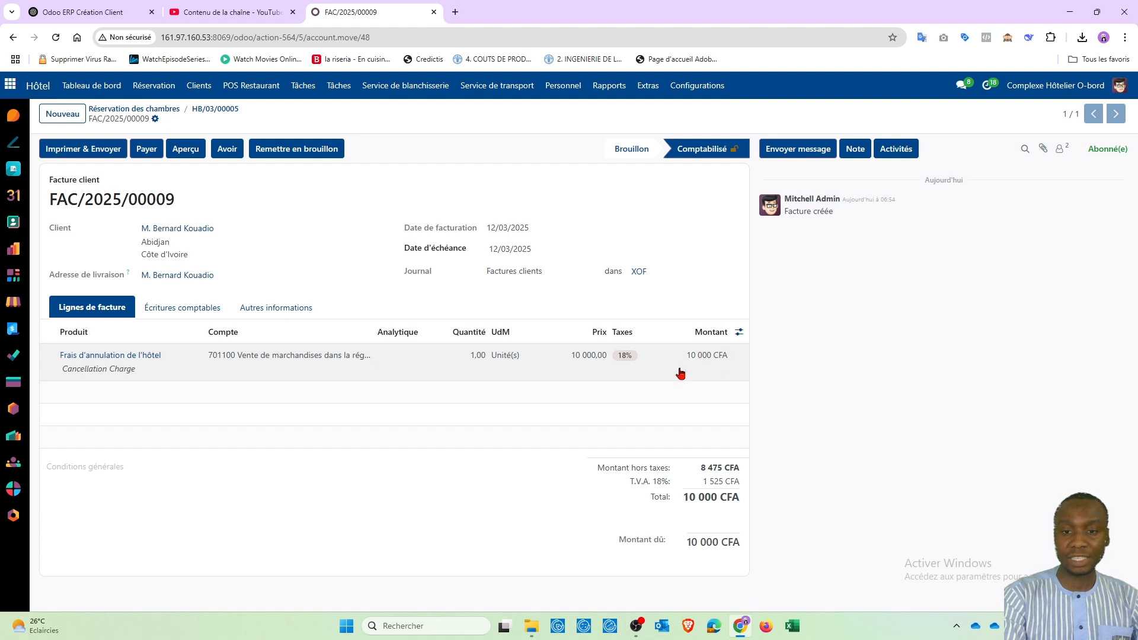
- Register the cancellation invoice's payment in the Espèces journal with an effective date of 12/03/2025
click(147, 151)
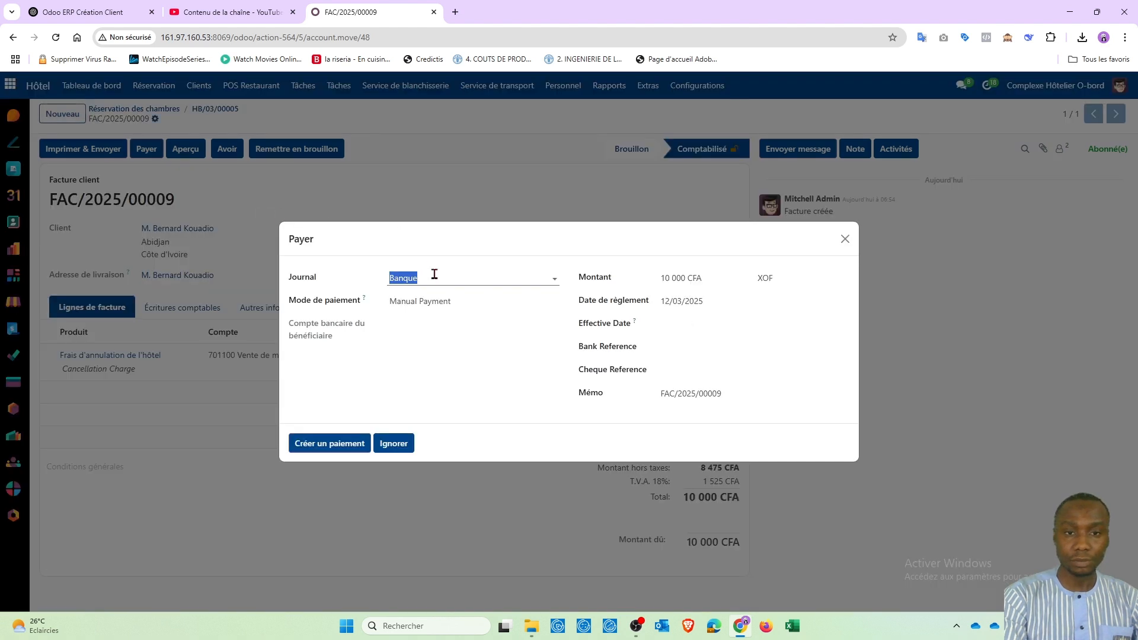
click(445, 277)
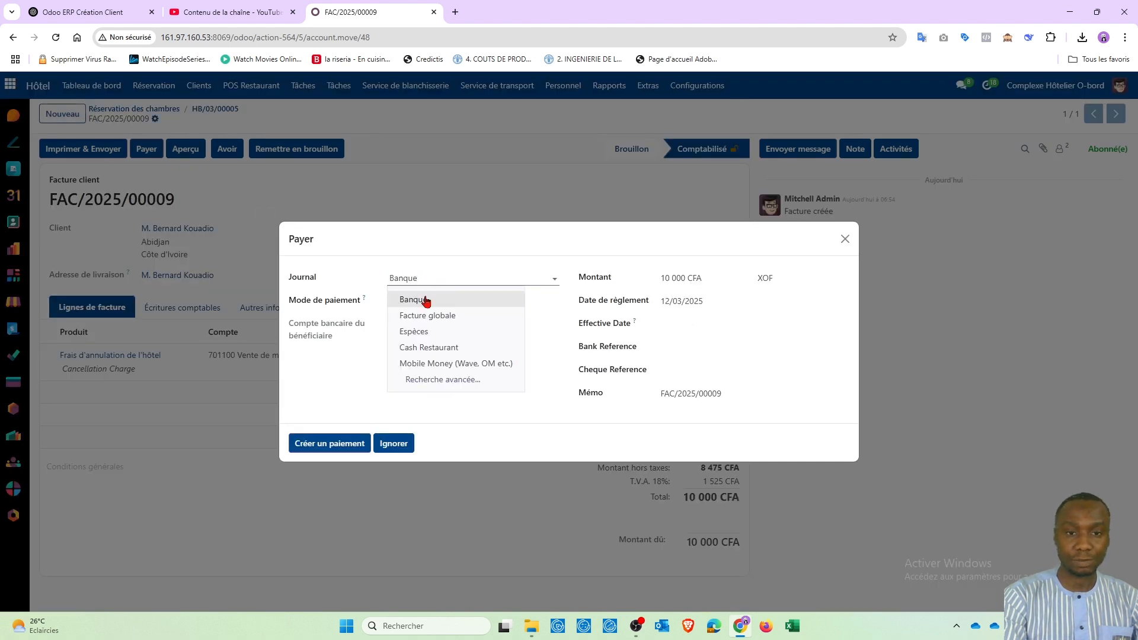
click(419, 328)
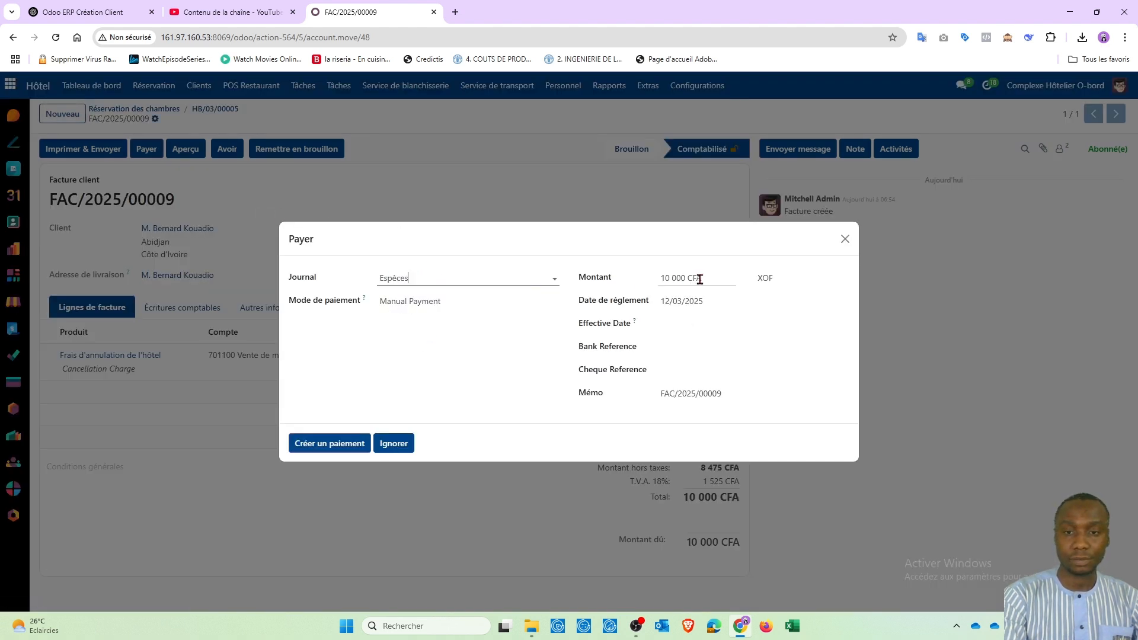
click(681, 324)
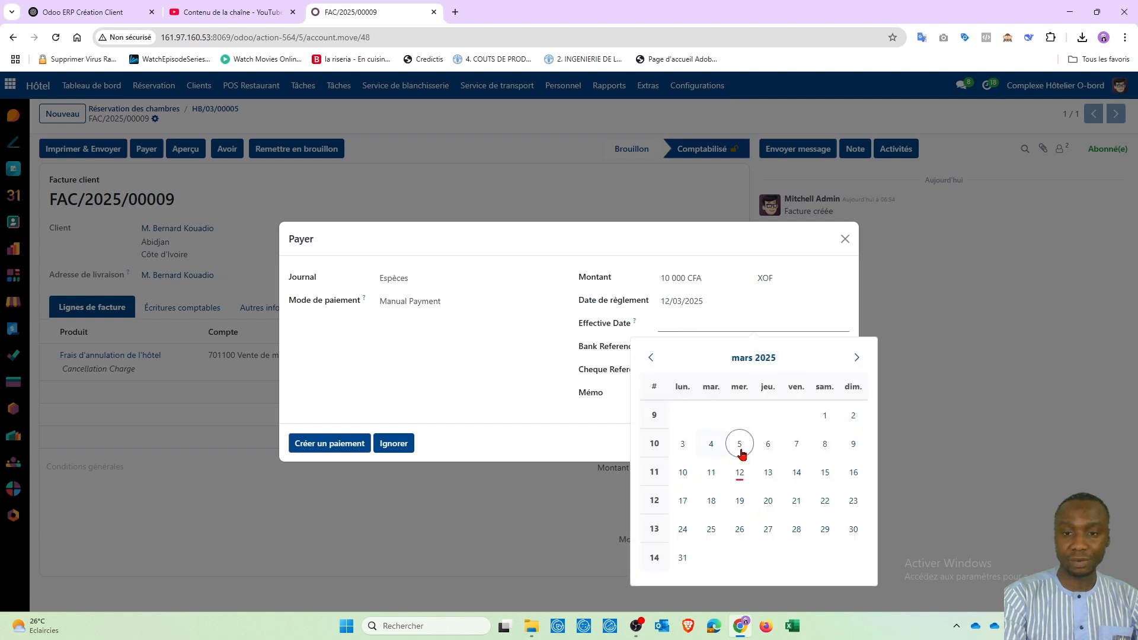
click(741, 471)
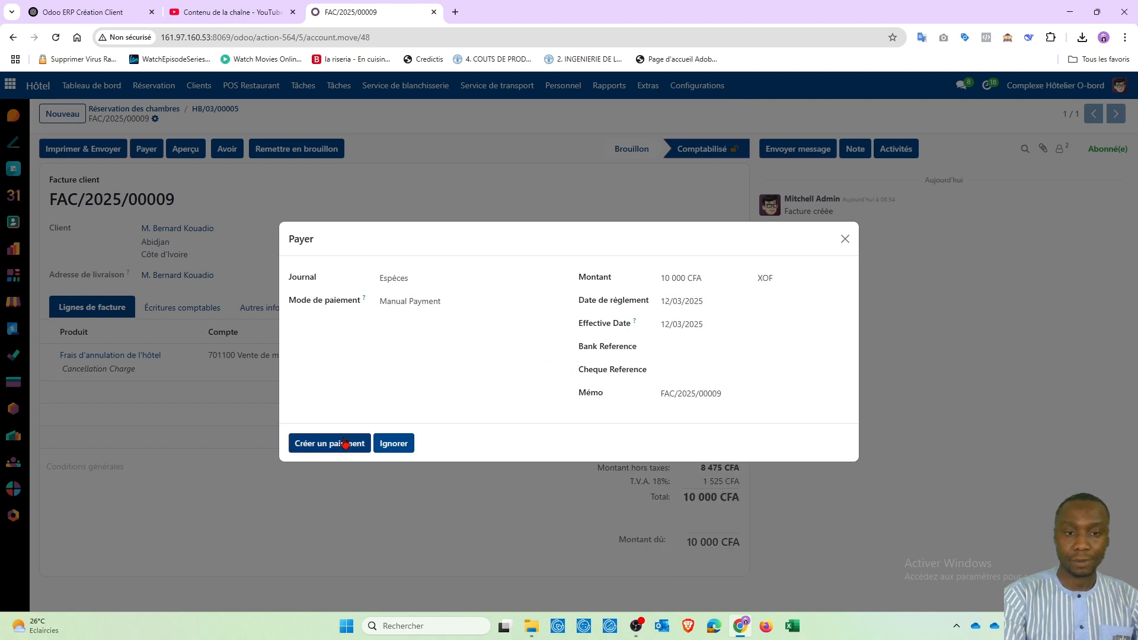
click(322, 445)
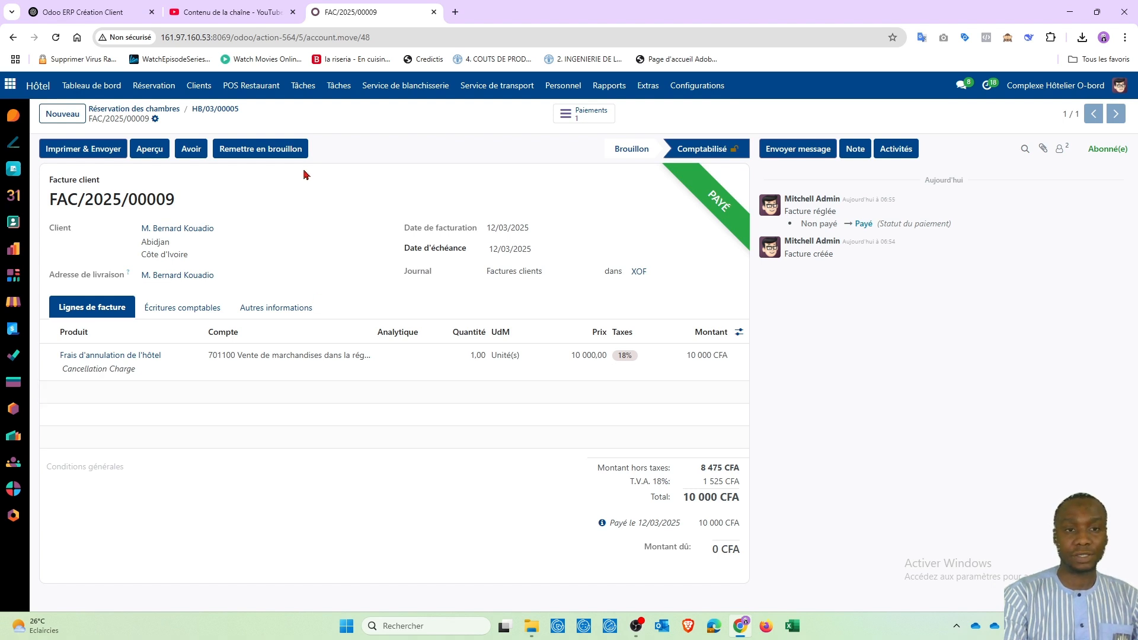
- Return to the cancelled reservation and review its advance payment and cancellation fee details
click(218, 113)
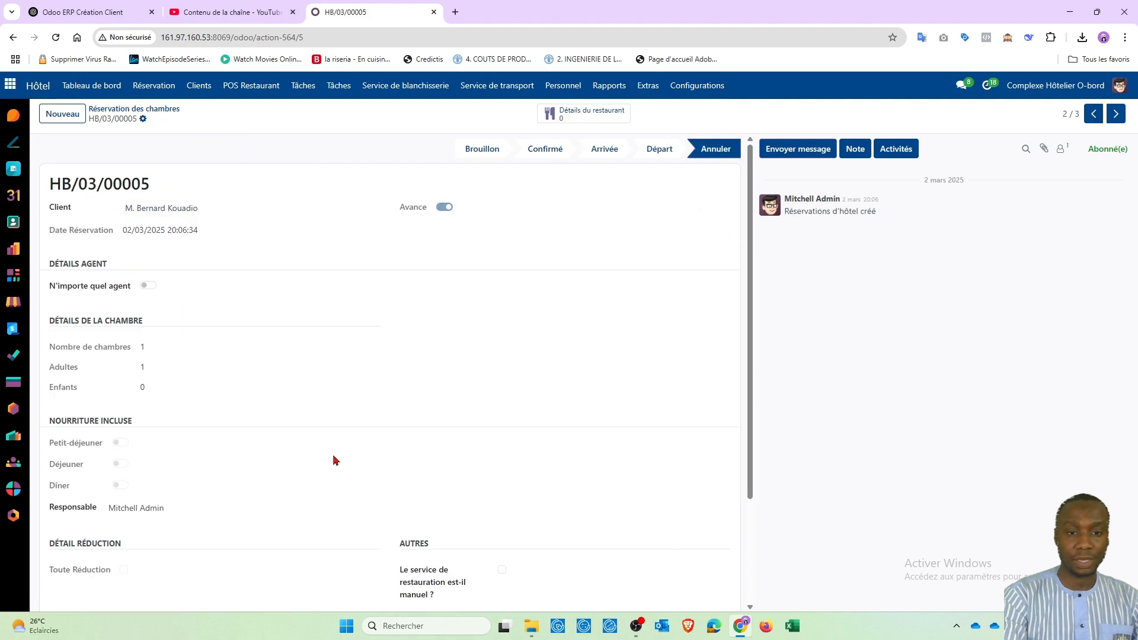
scroll(333, 460, down, 2)
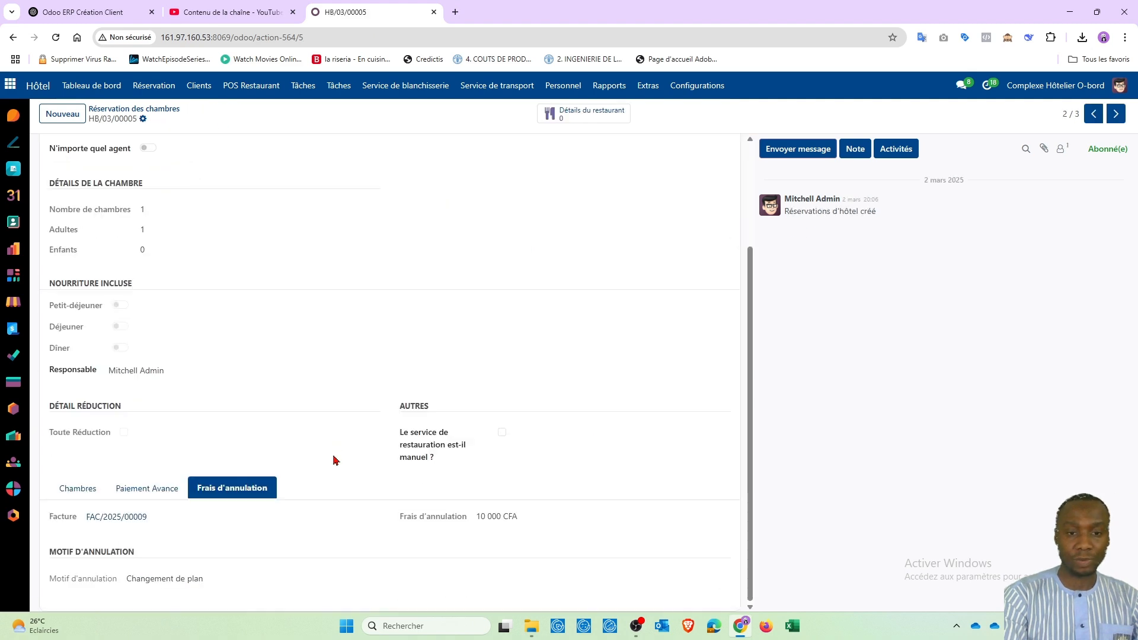
click(138, 490)
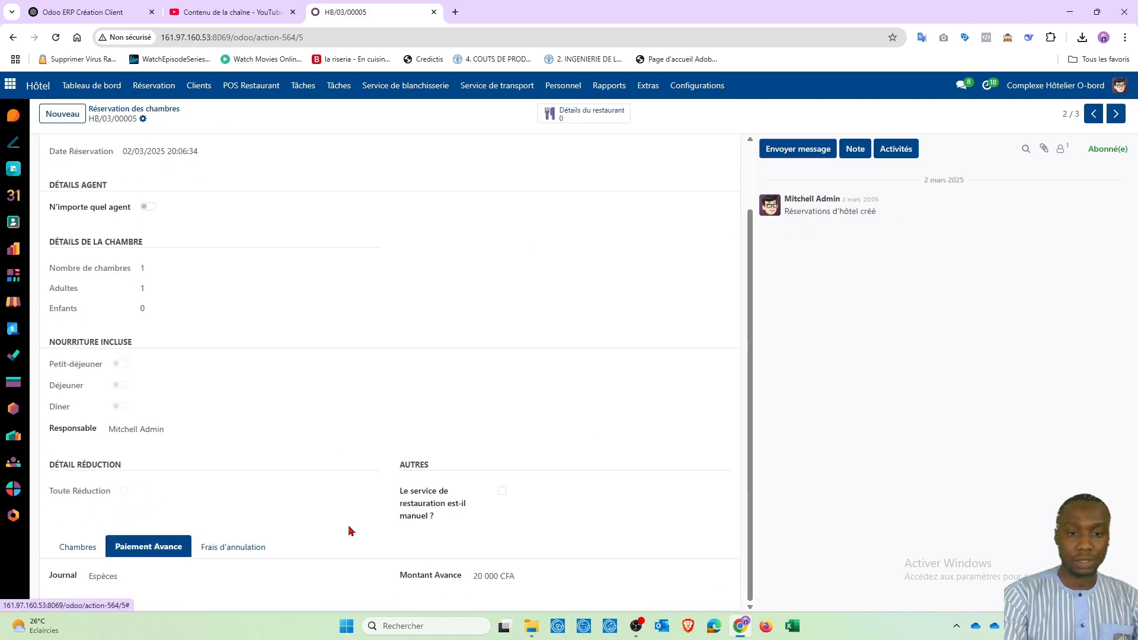
click(224, 551)
scroll(401, 579, down, 1)
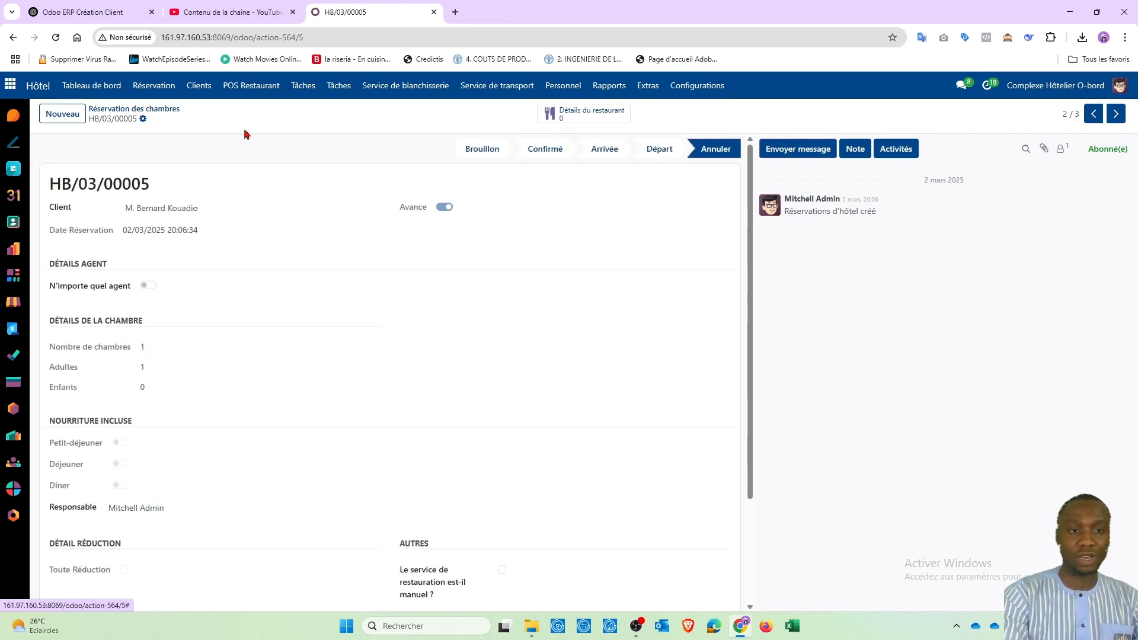
- Go back to the room reservations list and filter it by the Annuler status instead of Confirmé
click(140, 111)
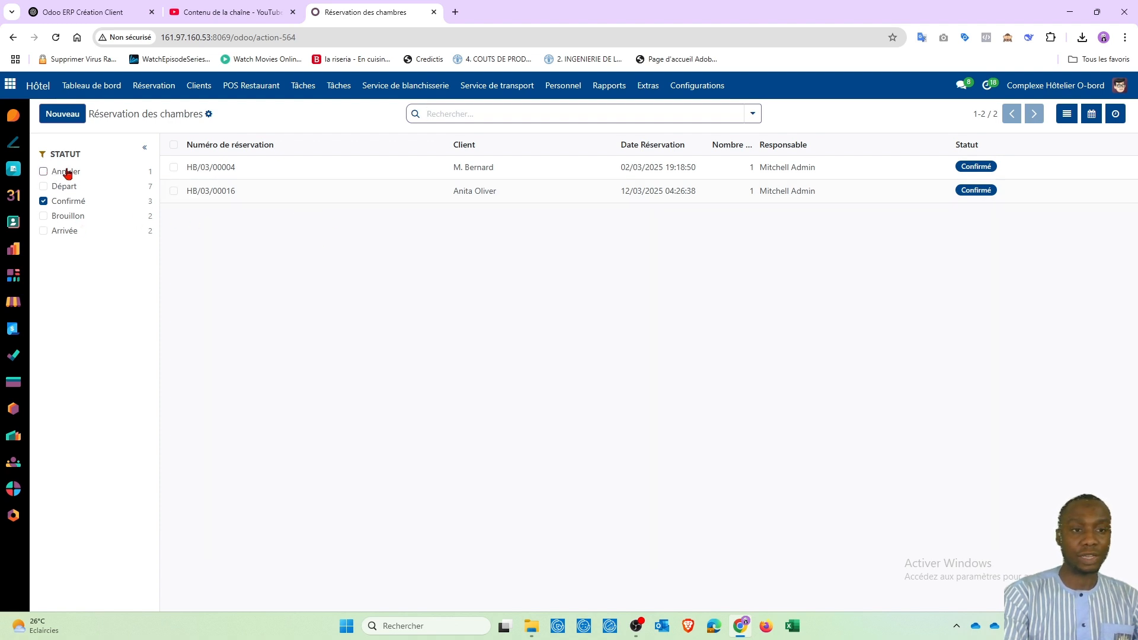
click(43, 172)
click(44, 202)
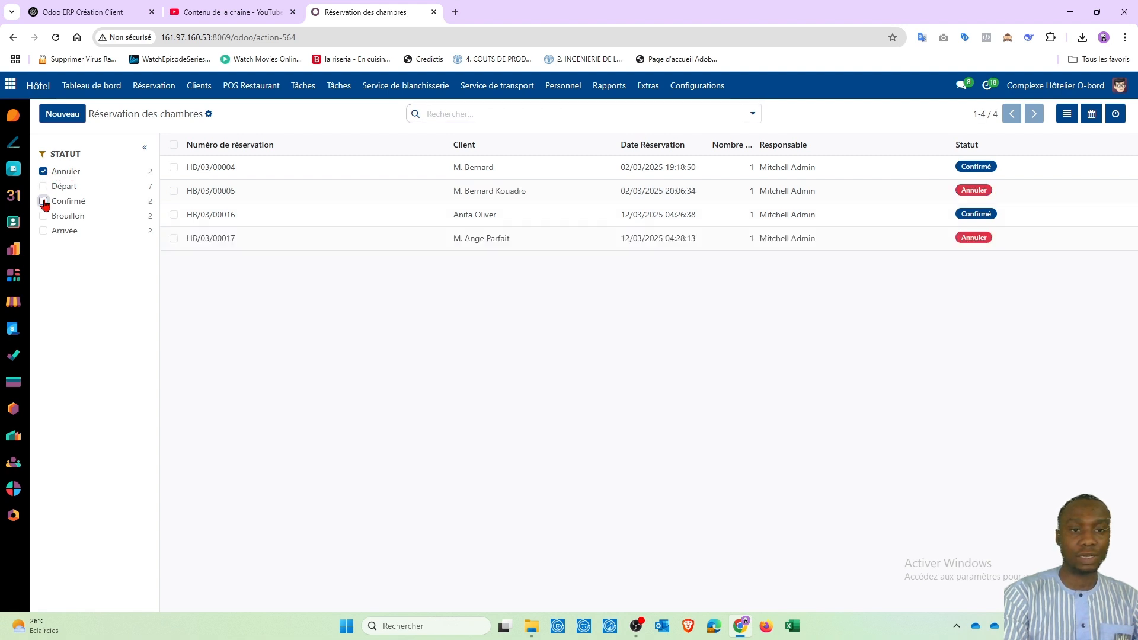